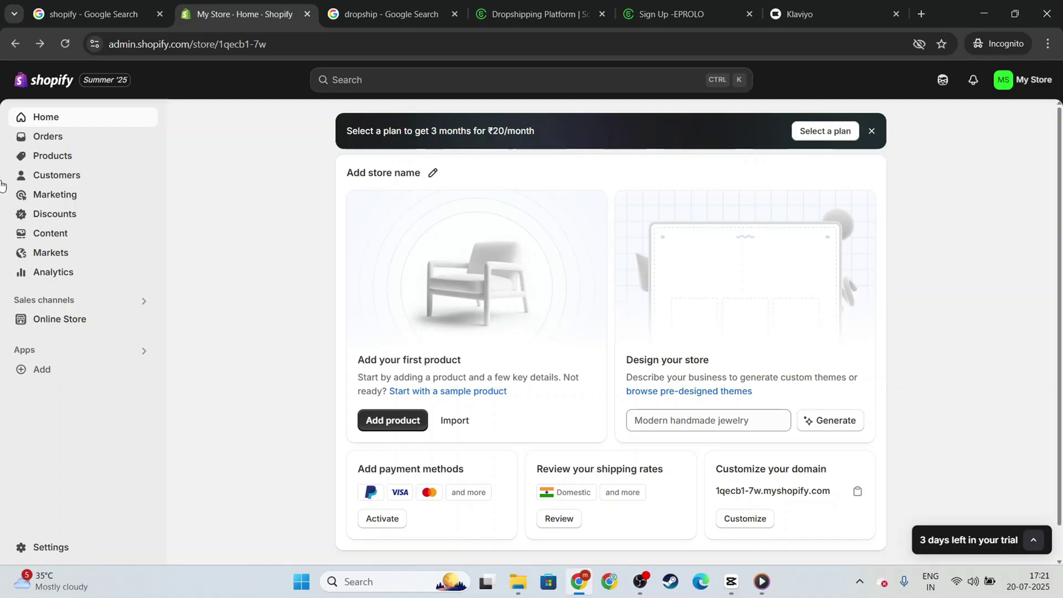
- Dismiss the plan offer banner and open the Shopify App Store from the recommended apps for the store
{"action": "left_click", "coordinate": [872, 131]}
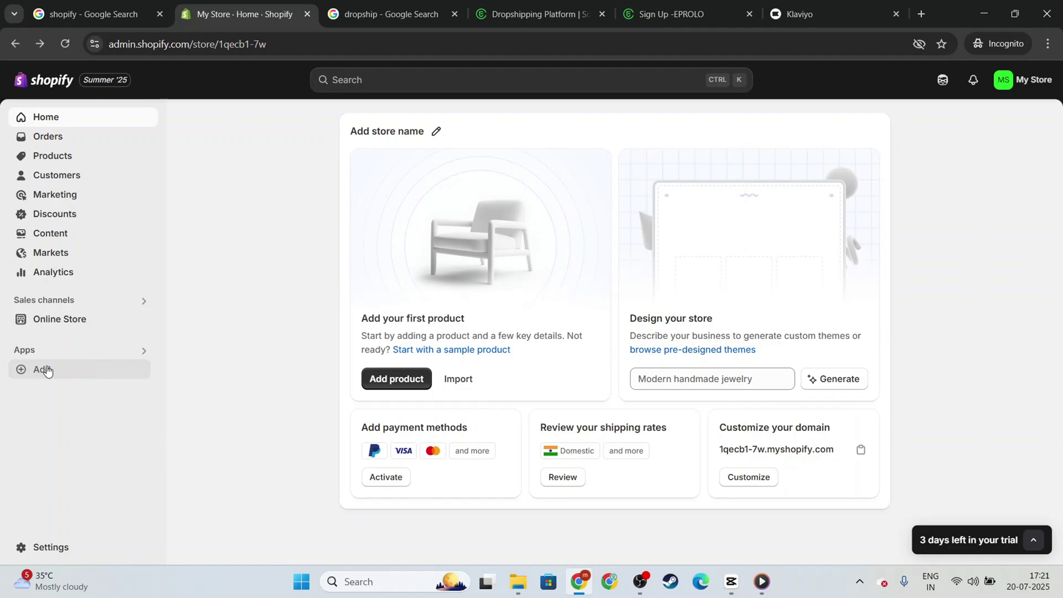
{"action": "left_click", "coordinate": [321, 44]}
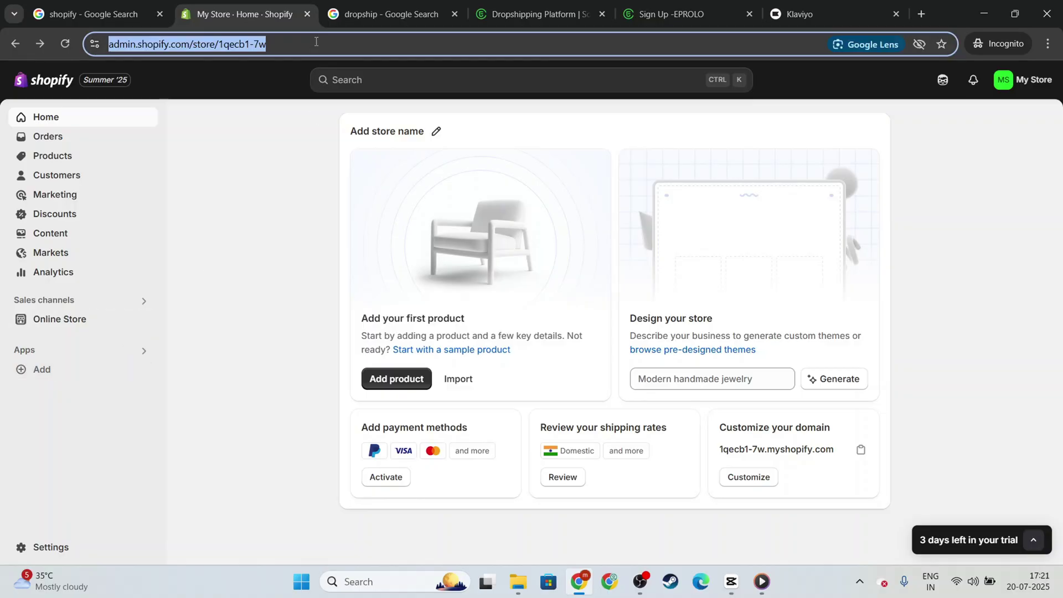
{"action": "left_click", "coordinate": [53, 372]}
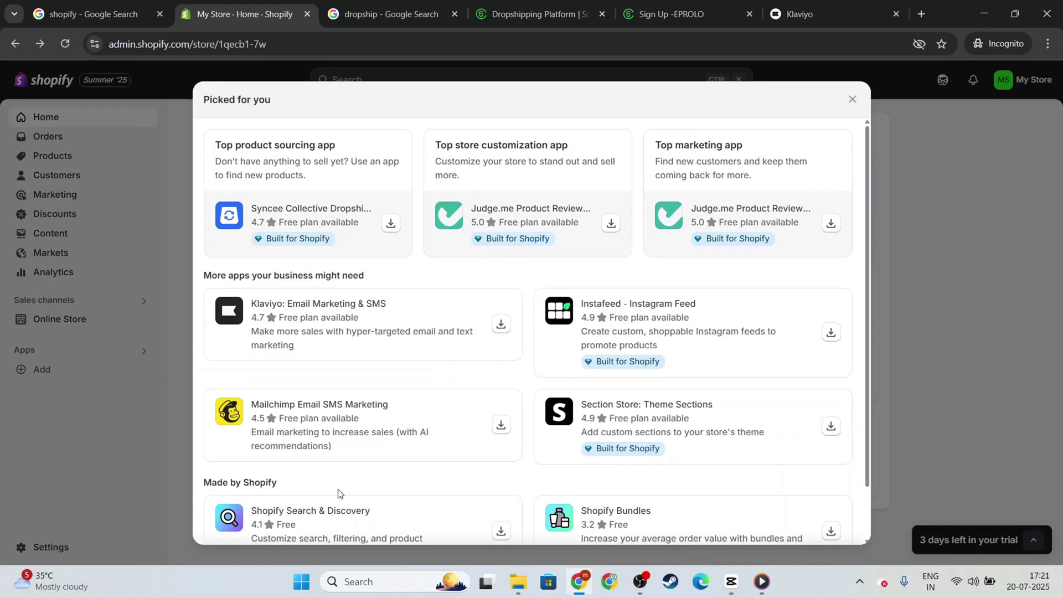
{"action": "scroll", "coordinate": [337, 495], "scroll_direction": "down", "scroll_amount": 2}
{"action": "left_click", "coordinate": [346, 528]}
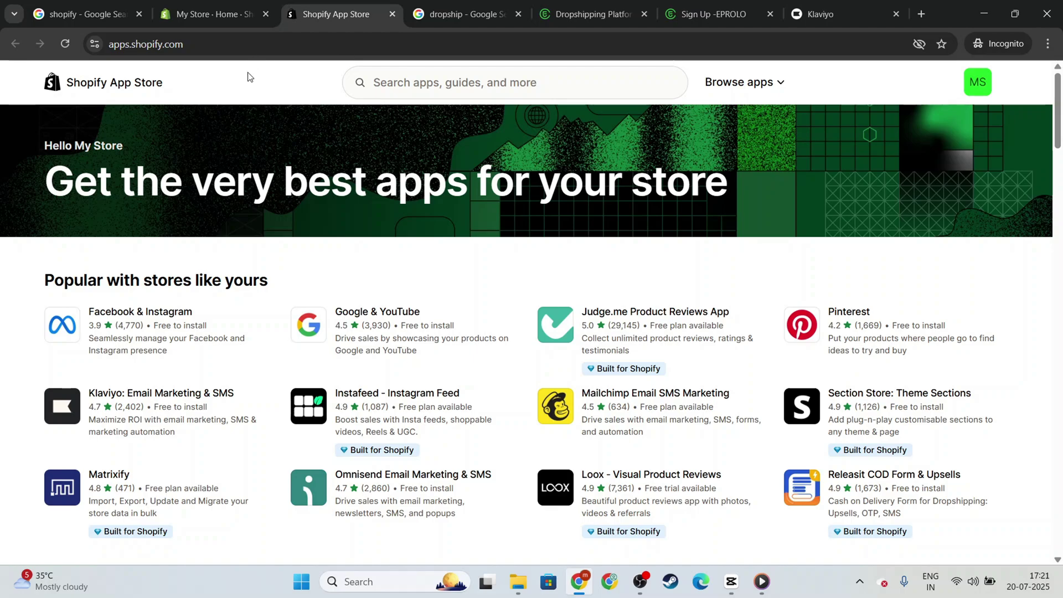
- Look through the App Store's home page, examining the popular apps, the app categories and the sales channel and store design listings
{"action": "left_click", "coordinate": [250, 48]}
{"action": "left_click", "coordinate": [240, 88]}
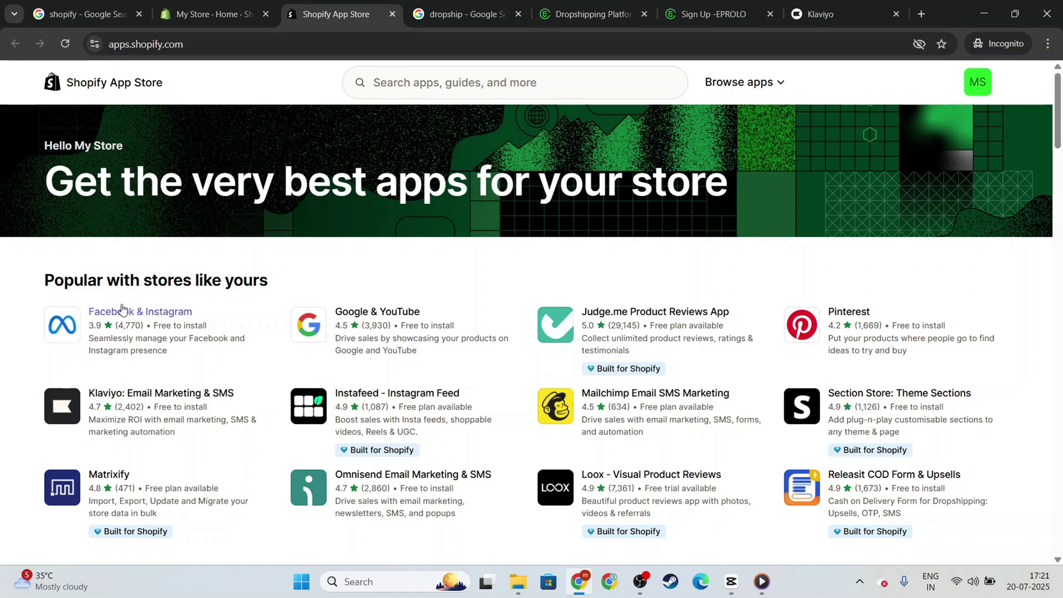
{"action": "left_click_drag", "start_coordinate": [103, 283], "coordinate": [295, 281]}
{"action": "left_click", "coordinate": [301, 281]}
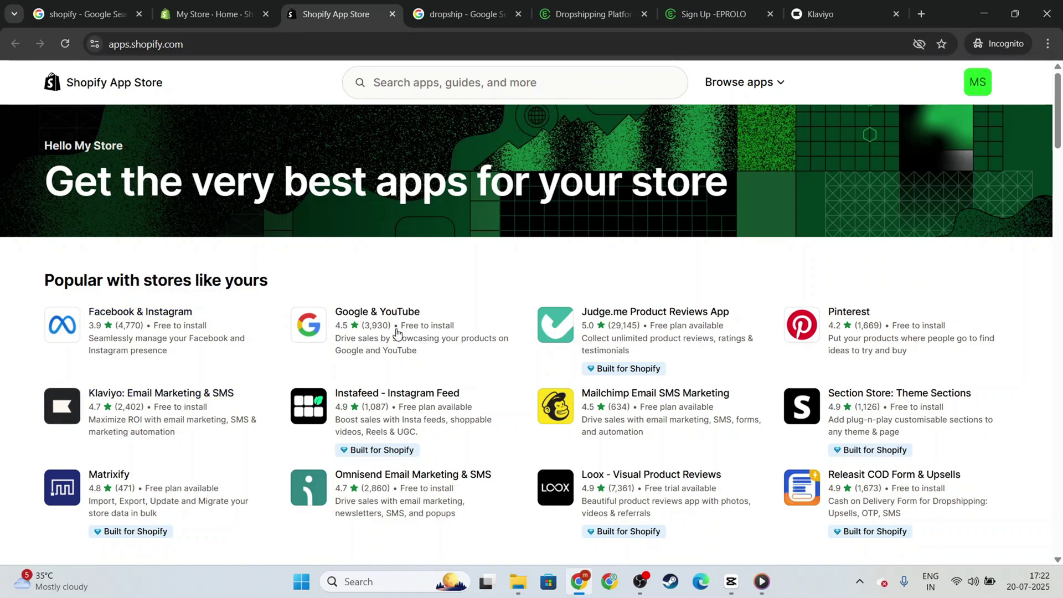
{"action": "left_click", "coordinate": [767, 88]}
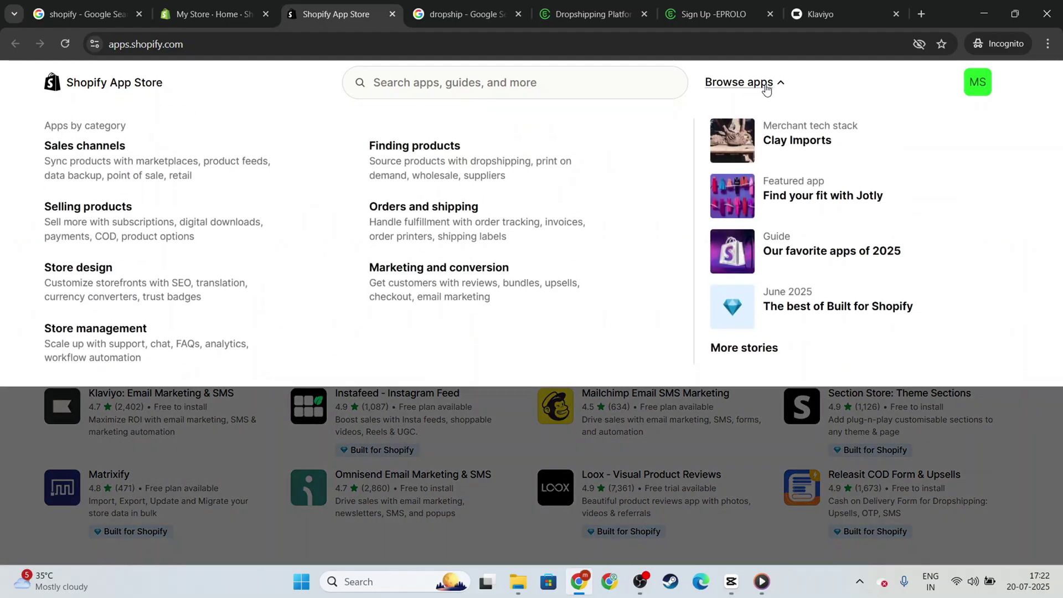
{"action": "left_click", "coordinate": [264, 427]}
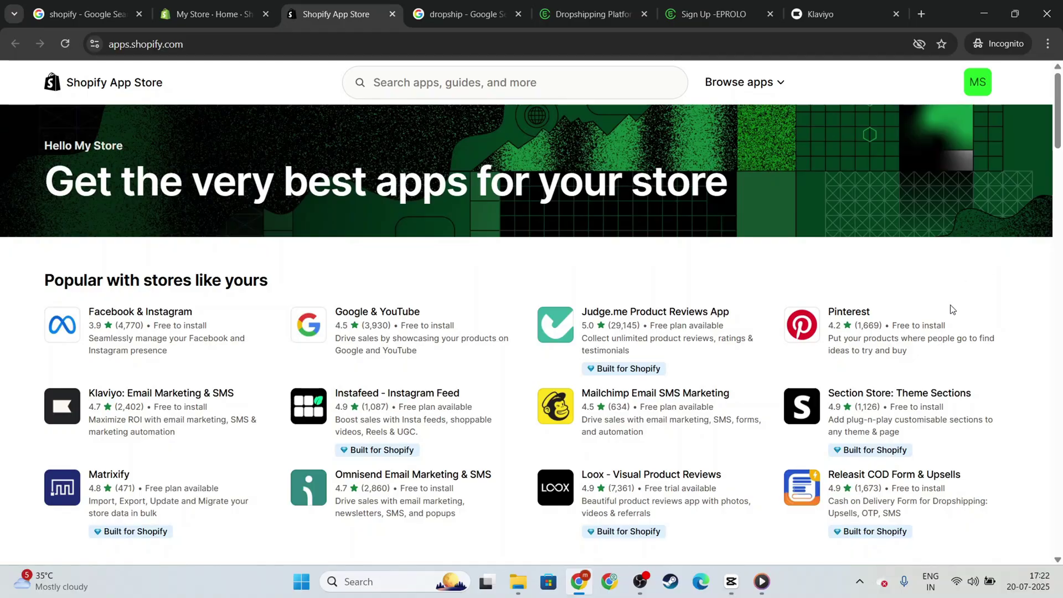
{"action": "scroll", "coordinate": [939, 354], "scroll_direction": "down", "scroll_amount": 20}
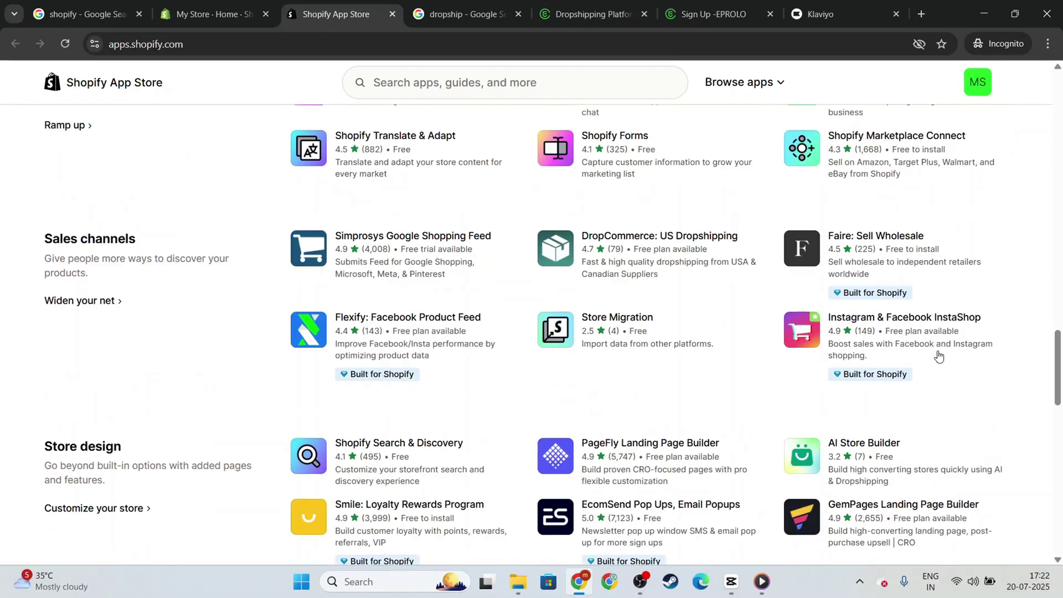
{"action": "scroll", "coordinate": [939, 355], "scroll_direction": "up", "scroll_amount": 10}
- Return to the store admin, close the recommended apps, and open the app and sales channel settings
{"action": "left_click", "coordinate": [216, 22]}
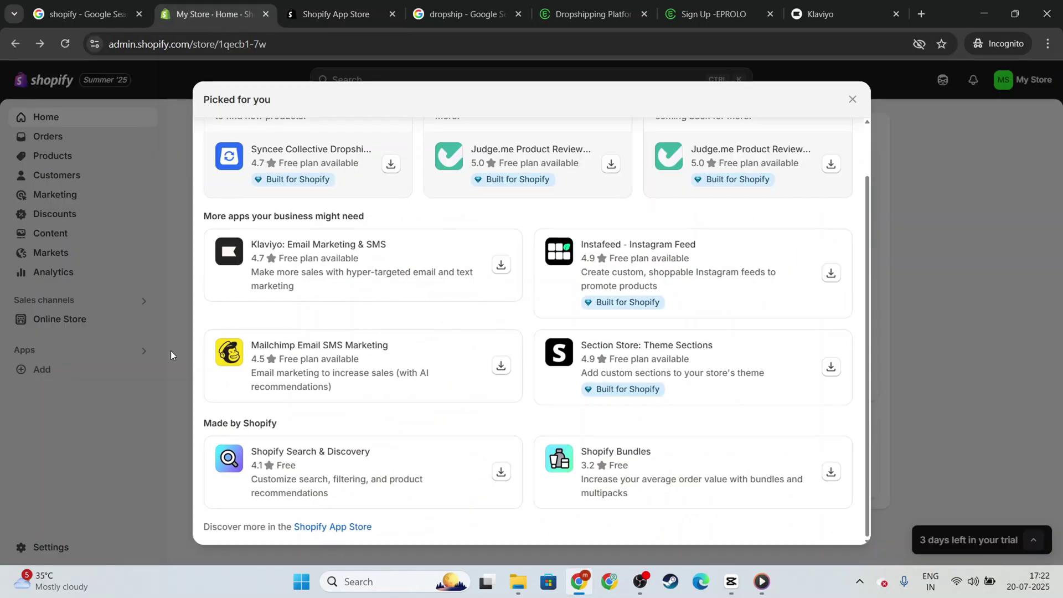
{"action": "scroll", "coordinate": [359, 496], "scroll_direction": "up", "scroll_amount": 2}
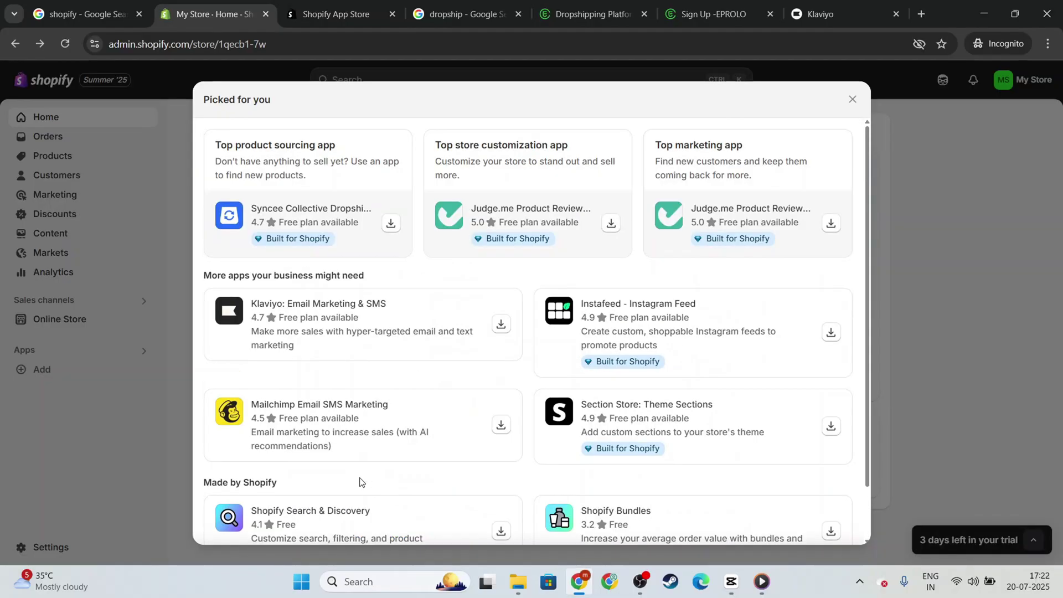
{"action": "left_click", "coordinate": [141, 414]}
{"action": "left_click", "coordinate": [344, 81]}
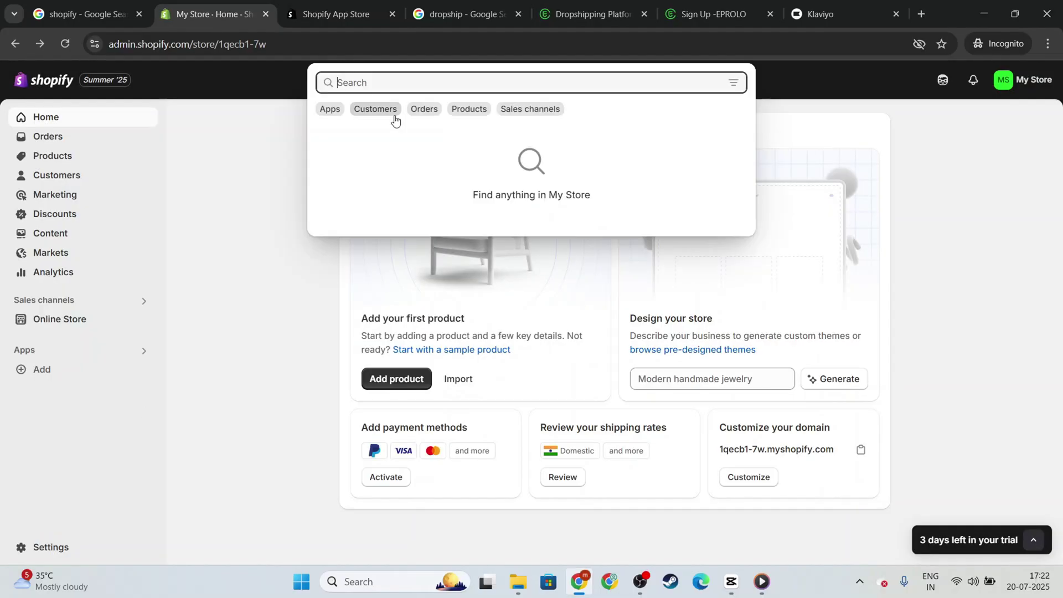
{"action": "left_click", "coordinate": [157, 356]}
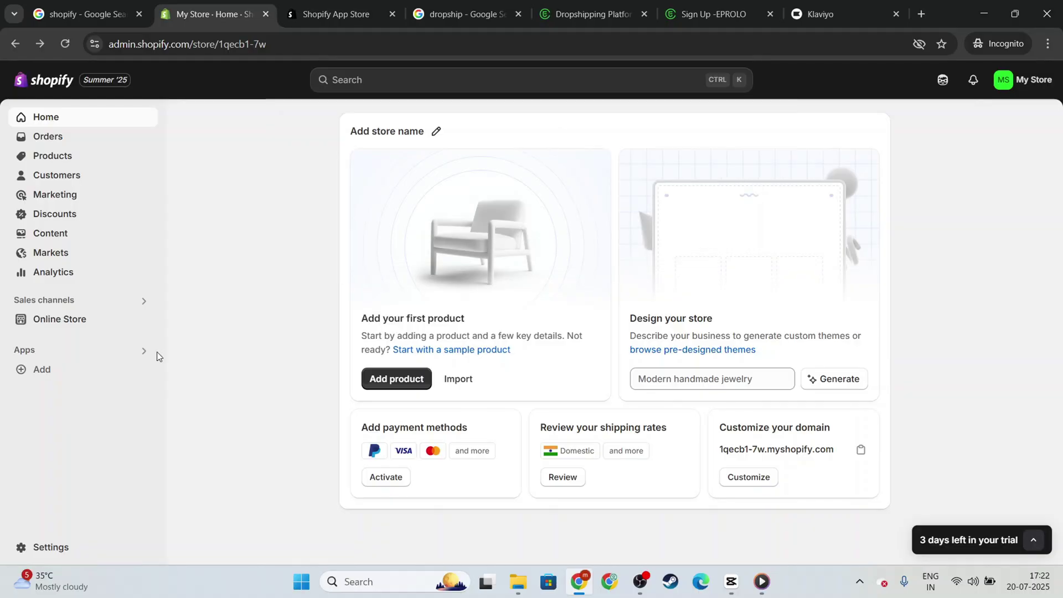
{"action": "left_click", "coordinate": [145, 352]}
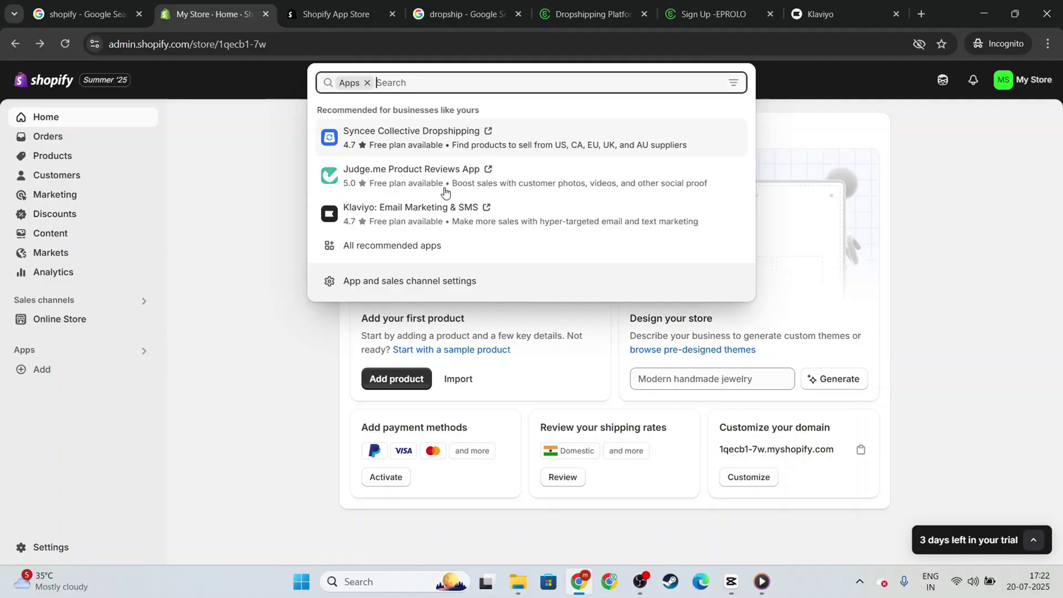
{"action": "left_click", "coordinate": [415, 278]}
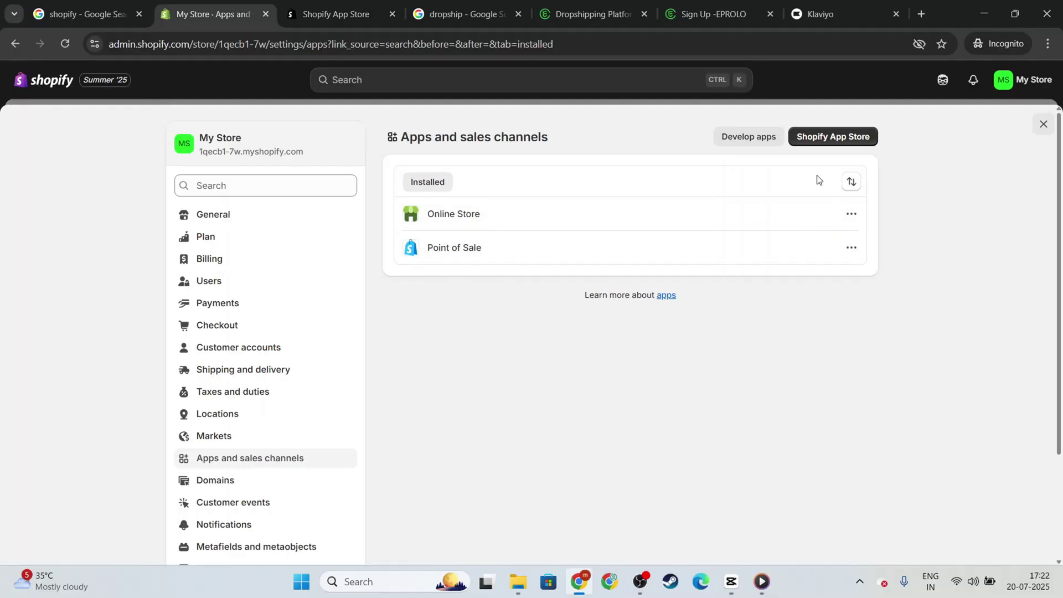
- Review the custom app development confirmation without allowing it, and check the Online Store channel's available actions
{"action": "left_click", "coordinate": [763, 145]}
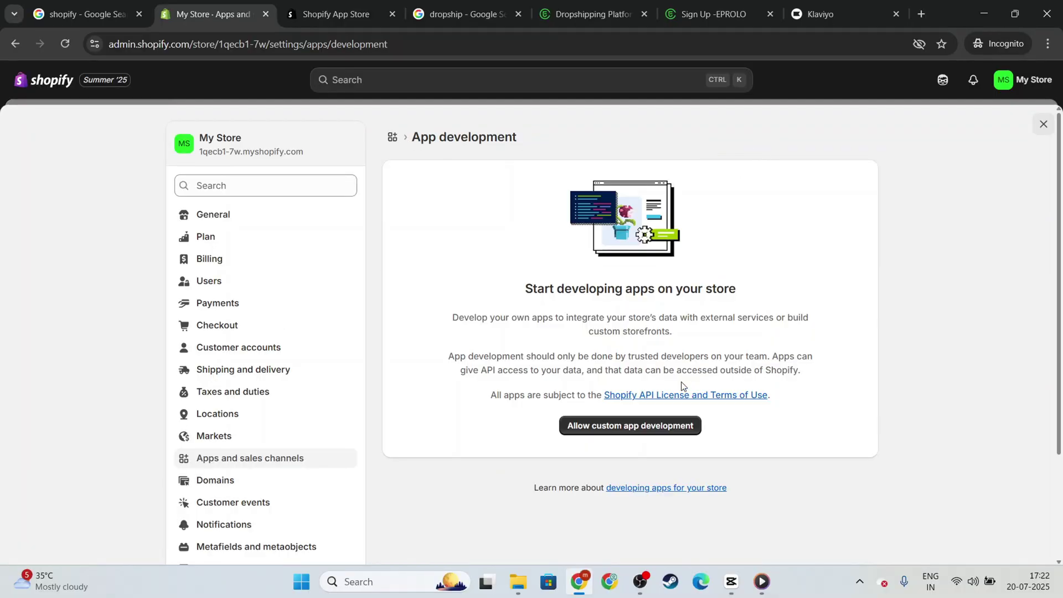
{"action": "left_click", "coordinate": [644, 426]}
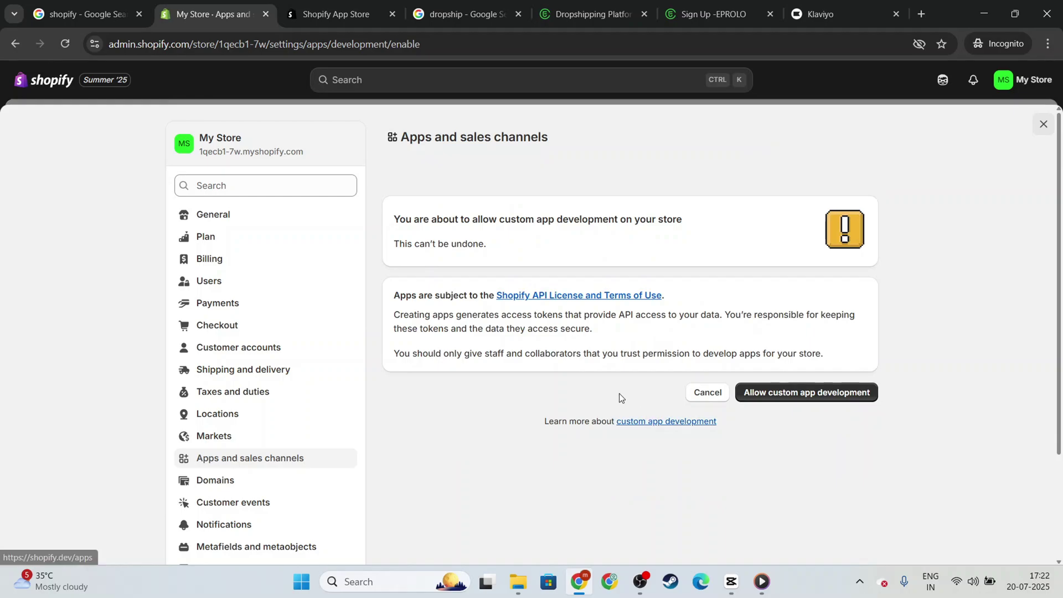
{"action": "left_click", "coordinate": [13, 43]}
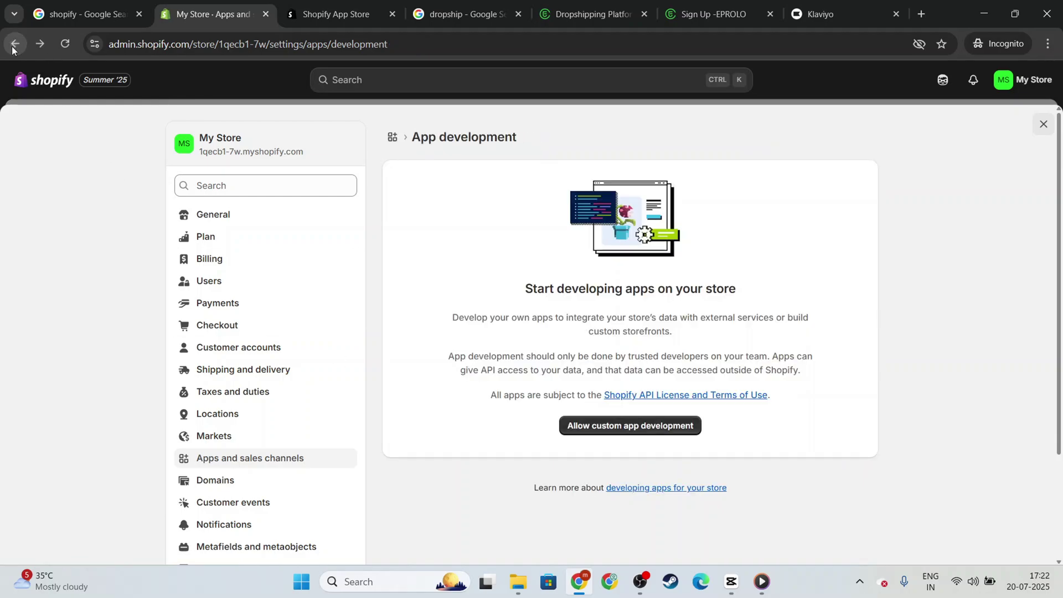
{"action": "left_click", "coordinate": [13, 46]}
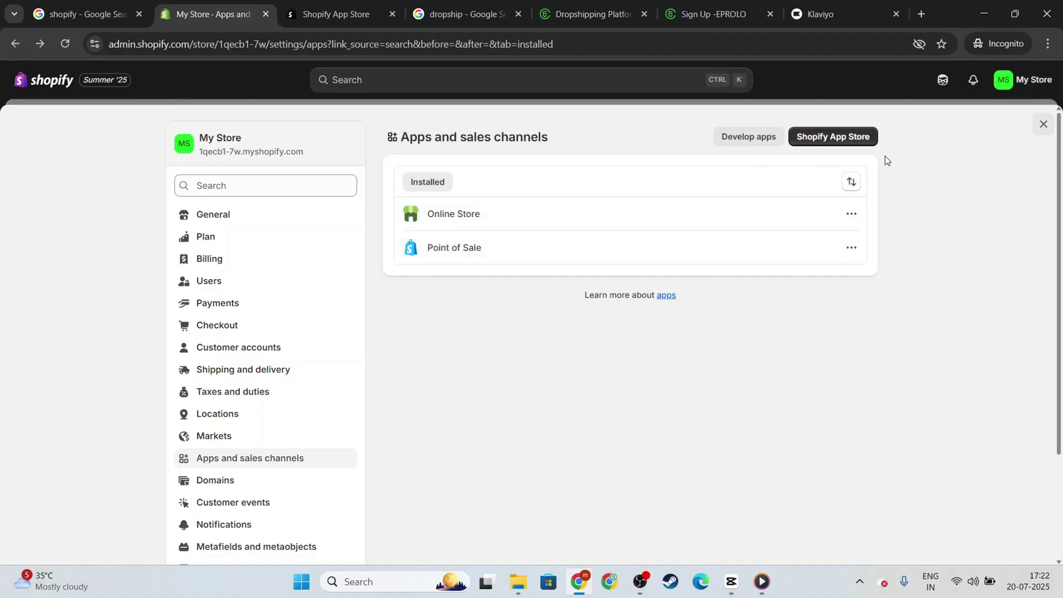
{"action": "left_click", "coordinate": [851, 214]}
{"action": "left_click", "coordinate": [834, 360]}
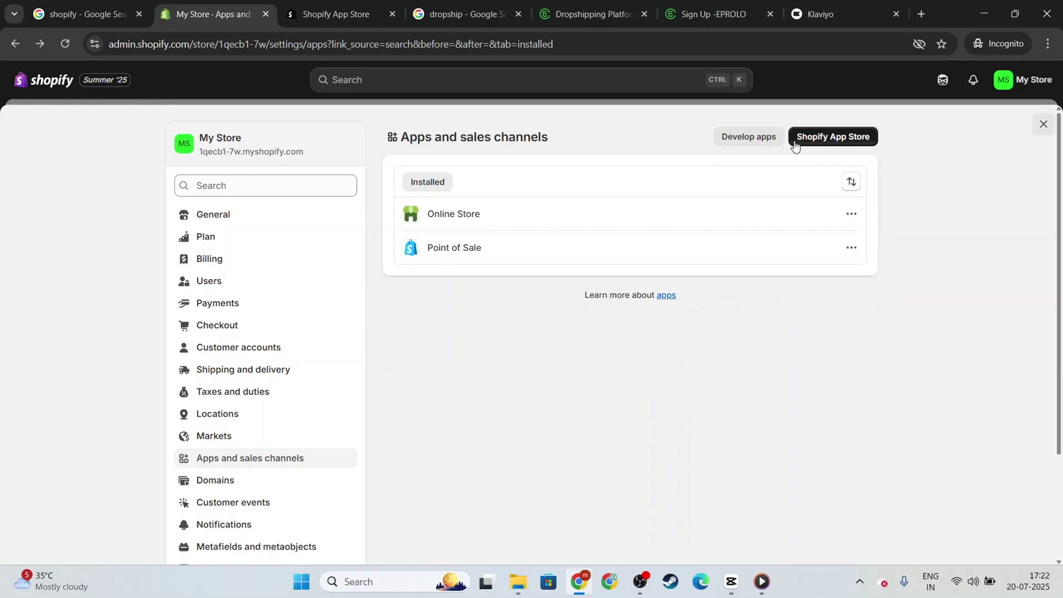
- Open the Shopify API License and Terms of Use from the app development page and read through its values, definitions and API usage sections
{"action": "left_click", "coordinate": [751, 137]}
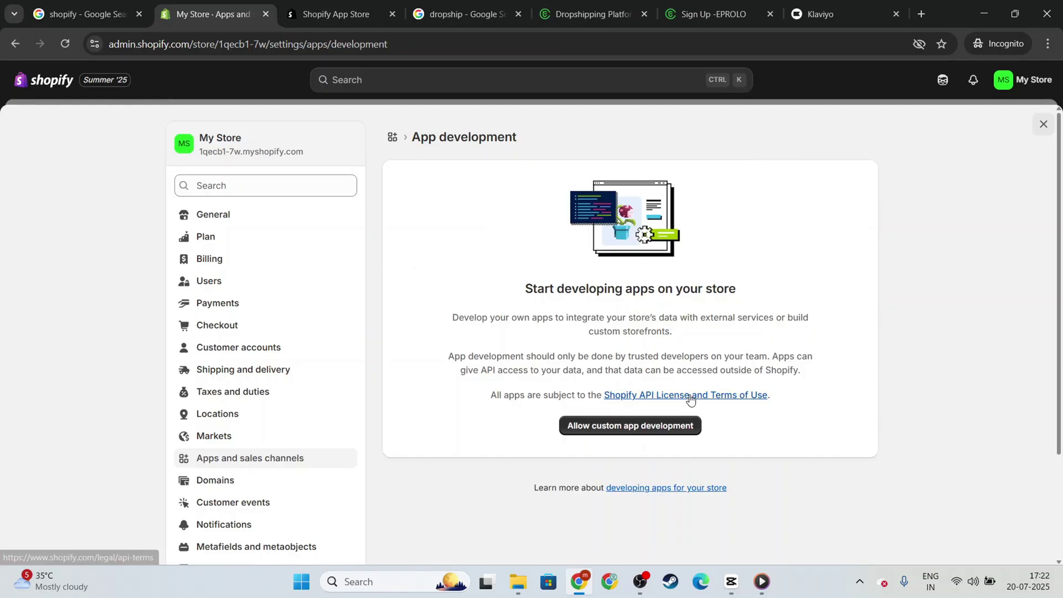
{"action": "left_click", "coordinate": [658, 395]}
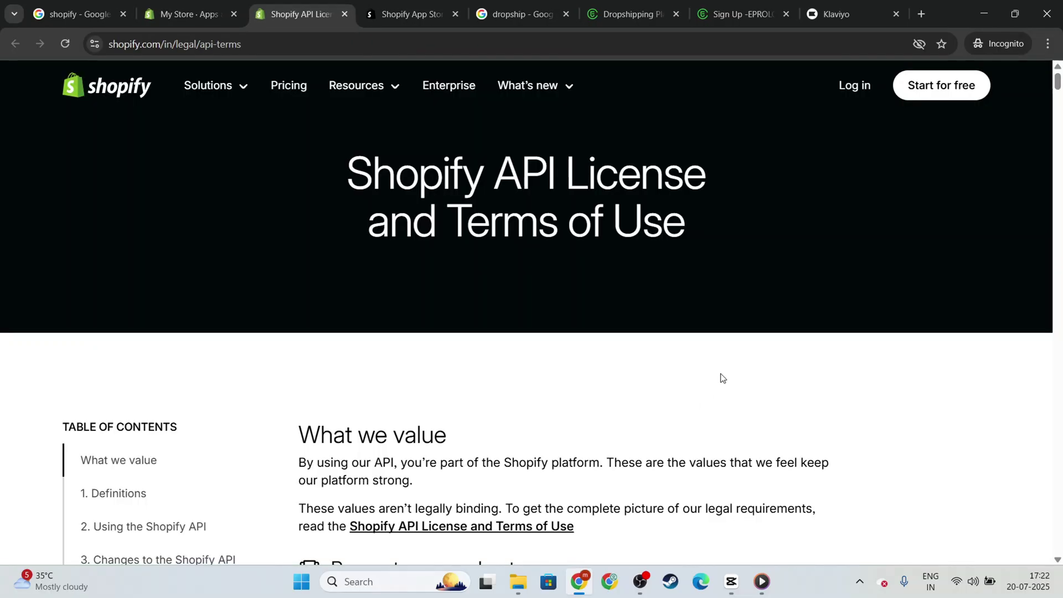
{"action": "scroll", "coordinate": [722, 376], "scroll_direction": "down", "scroll_amount": 8}
{"action": "scroll", "coordinate": [722, 381], "scroll_direction": "down", "scroll_amount": 7}
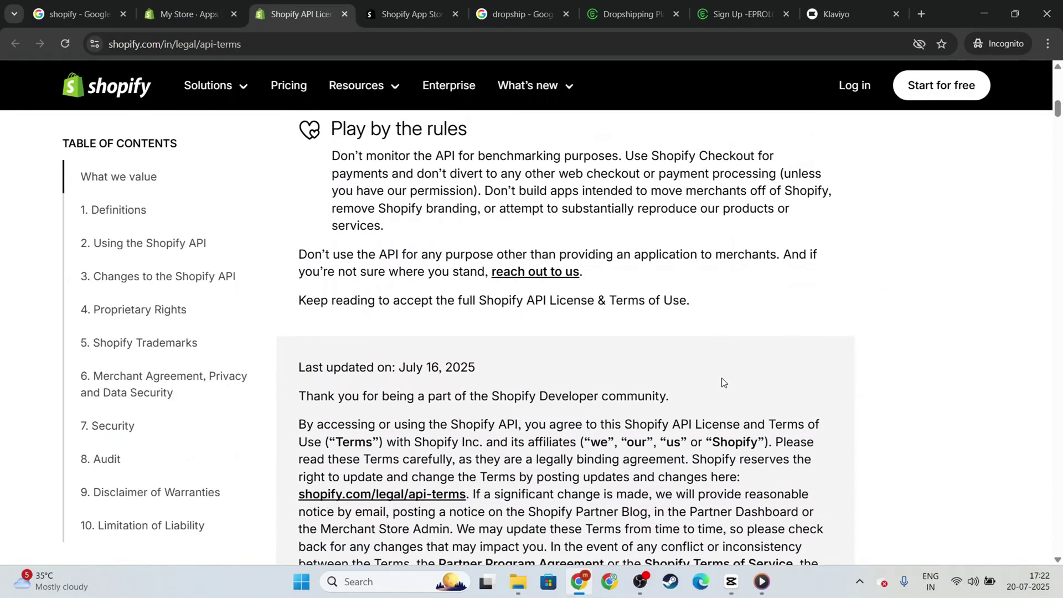
{"action": "scroll", "coordinate": [722, 379], "scroll_direction": "up", "scroll_amount": 5}
{"action": "scroll", "coordinate": [724, 379], "scroll_direction": "up", "scroll_amount": 8}
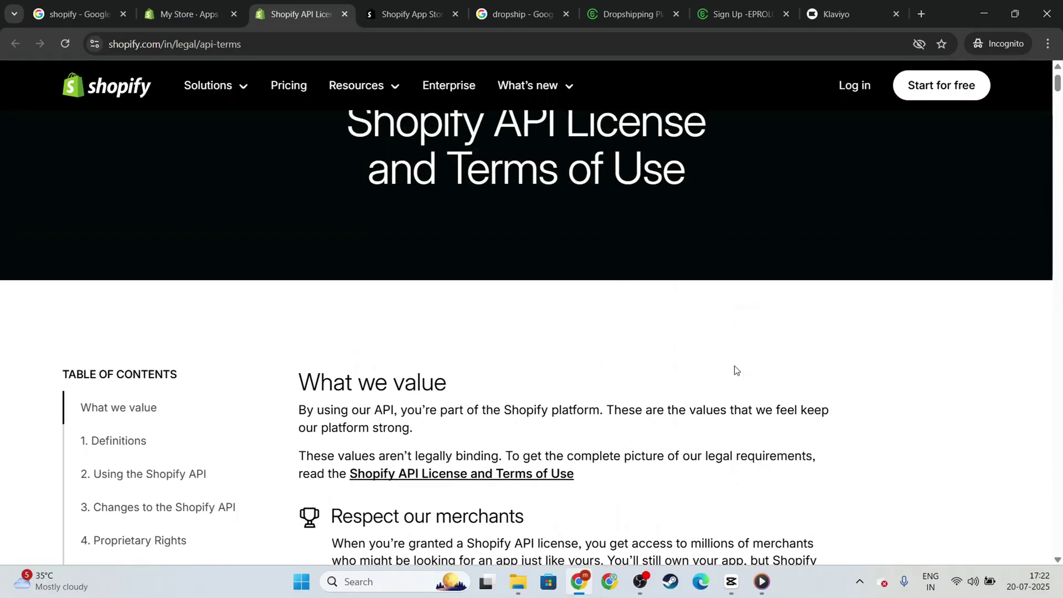
{"action": "scroll", "coordinate": [731, 387], "scroll_direction": "down", "scroll_amount": 6}
{"action": "scroll", "coordinate": [931, 426], "scroll_direction": "down", "scroll_amount": 15}
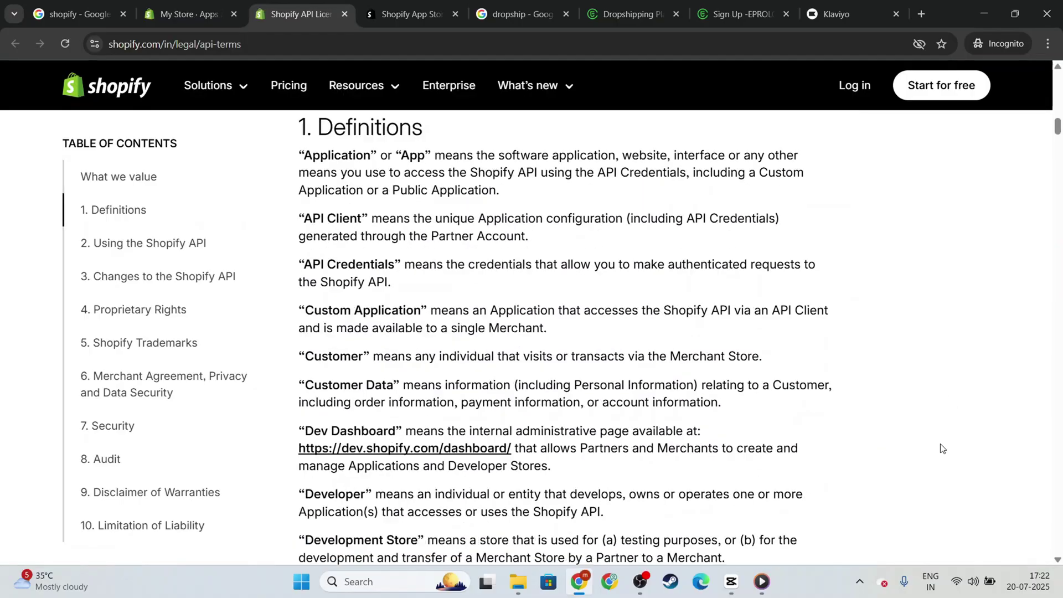
{"action": "scroll", "coordinate": [943, 449], "scroll_direction": "down", "scroll_amount": 20}
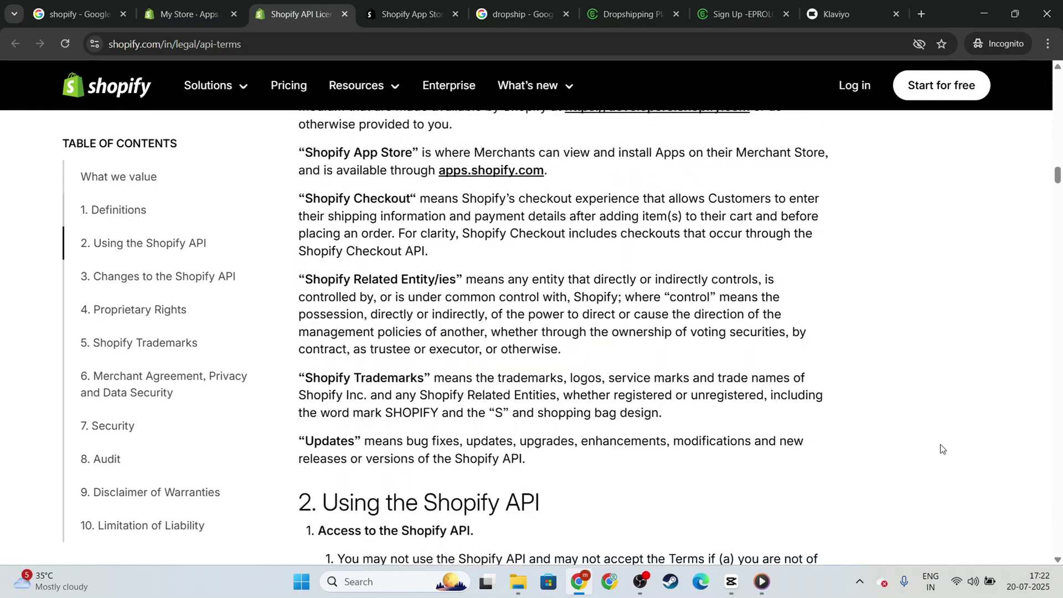
{"action": "scroll", "coordinate": [943, 449], "scroll_direction": "down", "scroll_amount": 20}
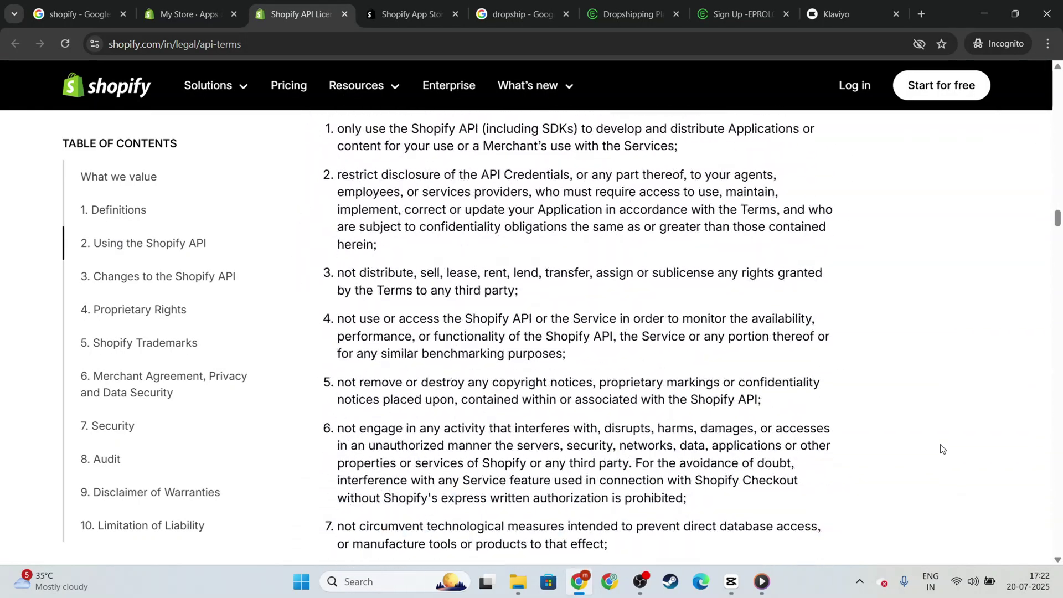
{"action": "scroll", "coordinate": [943, 449], "scroll_direction": "down", "scroll_amount": 12}
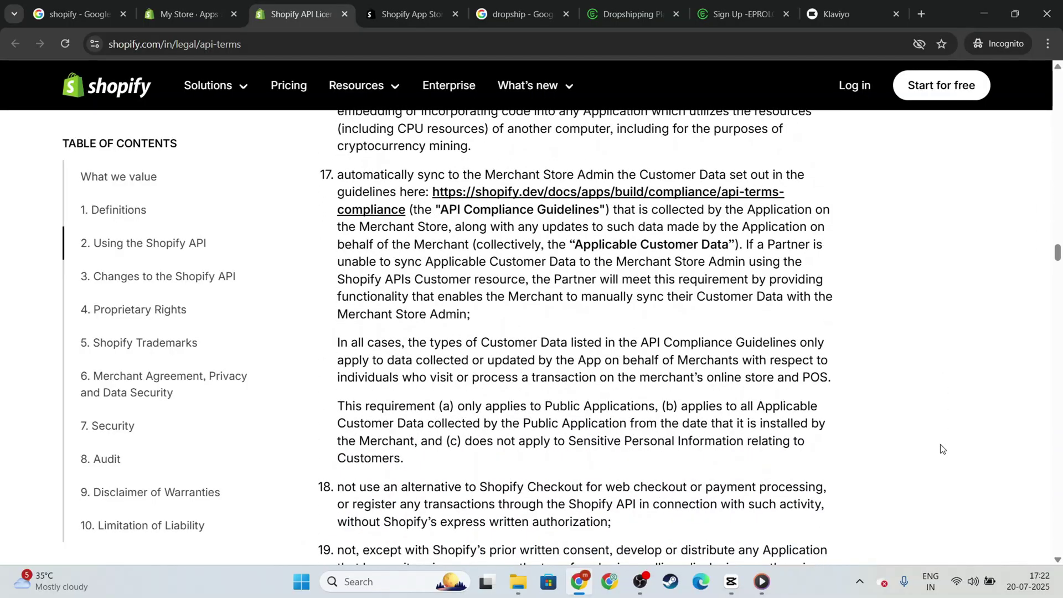
{"action": "scroll", "coordinate": [943, 449], "scroll_direction": "down", "scroll_amount": 20}
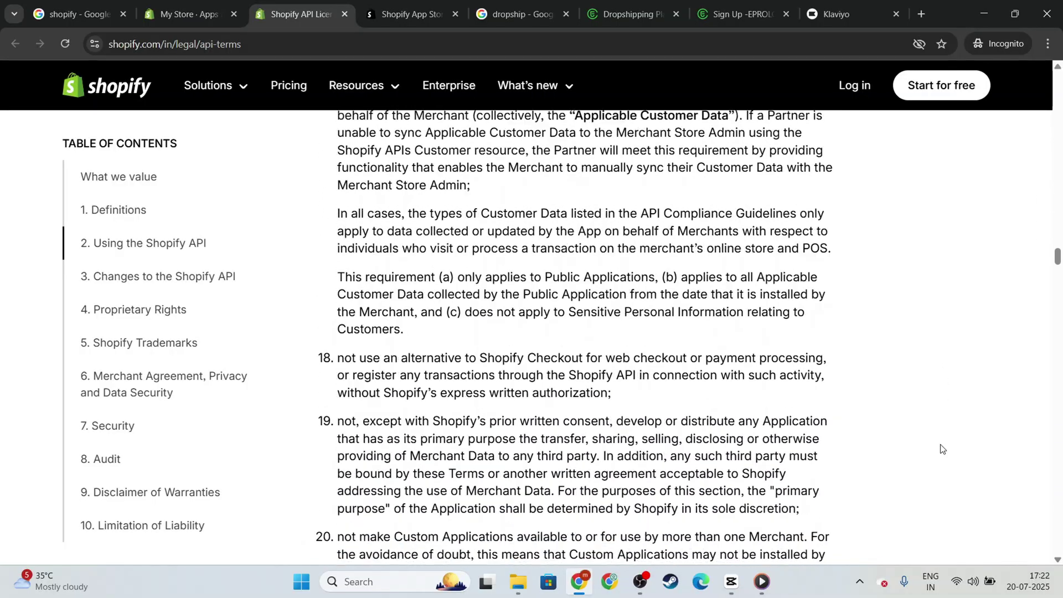
{"action": "scroll", "coordinate": [943, 448], "scroll_direction": "down", "scroll_amount": 7}
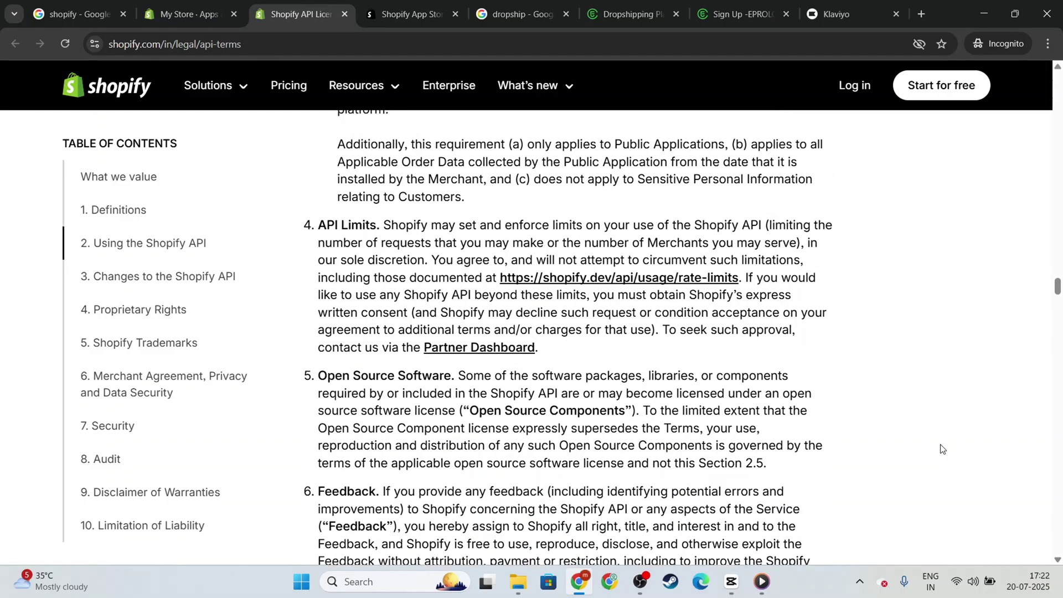
- Check the Online Store channel's actions in the store's app settings again, and return to the admin home page with the plan banner dismissed
{"action": "left_click", "coordinate": [189, 13]}
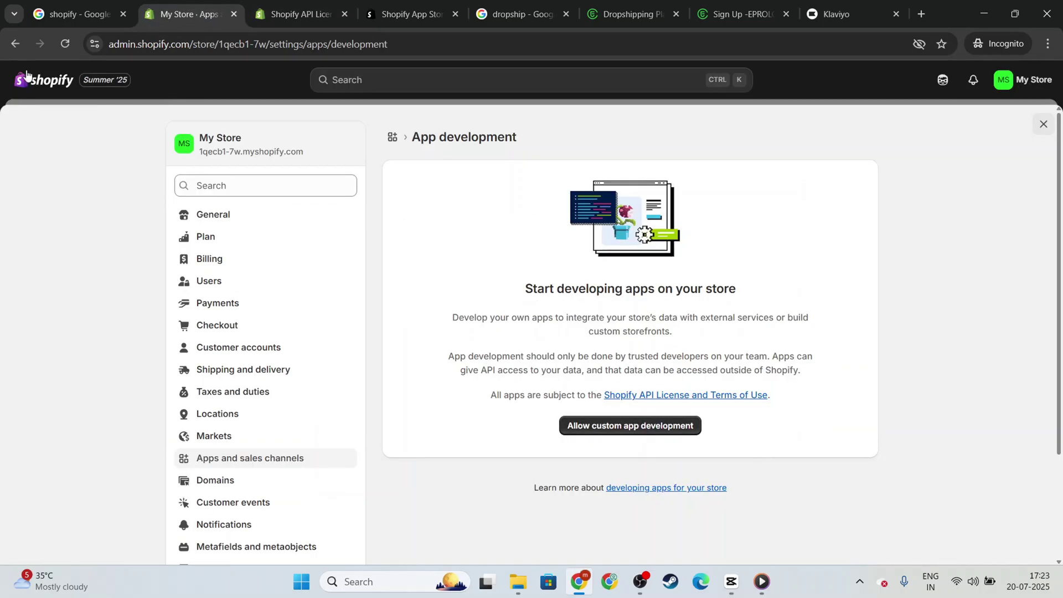
{"action": "left_click", "coordinate": [15, 43]}
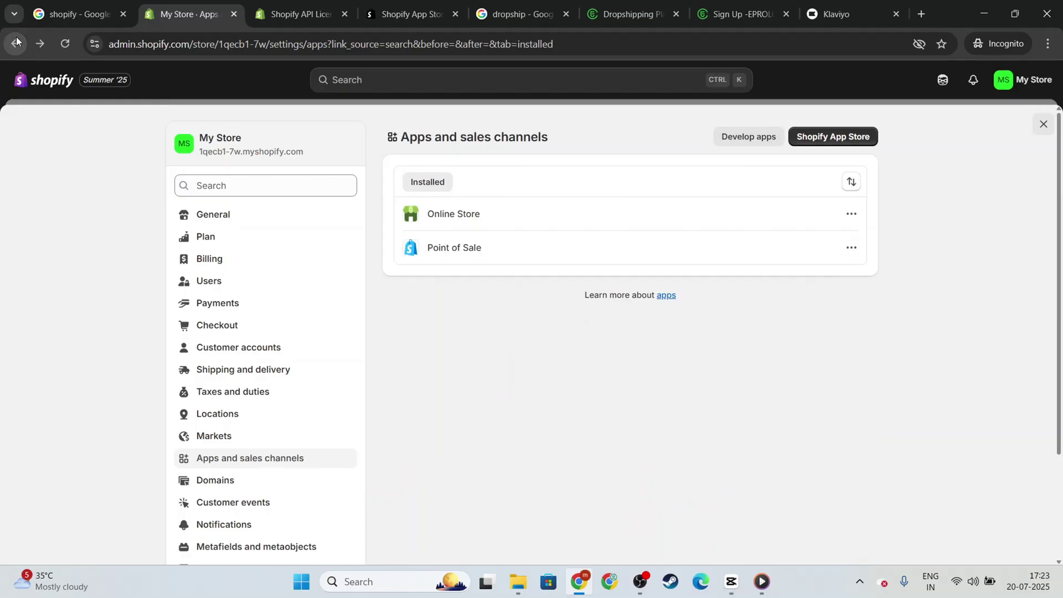
{"action": "left_click", "coordinate": [850, 211]}
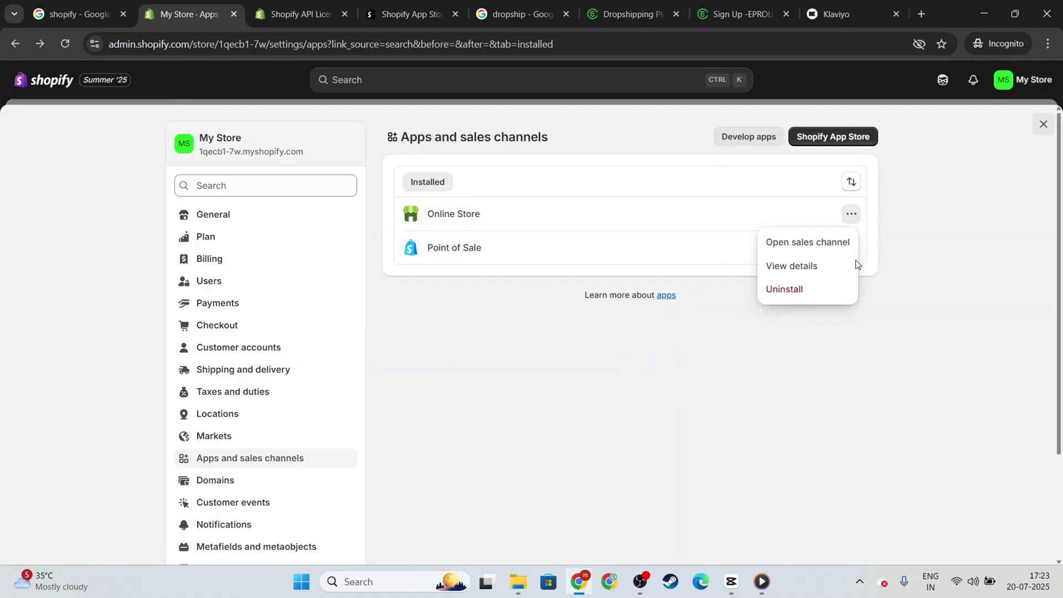
{"action": "left_click", "coordinate": [819, 331]}
{"action": "left_click", "coordinate": [17, 45]}
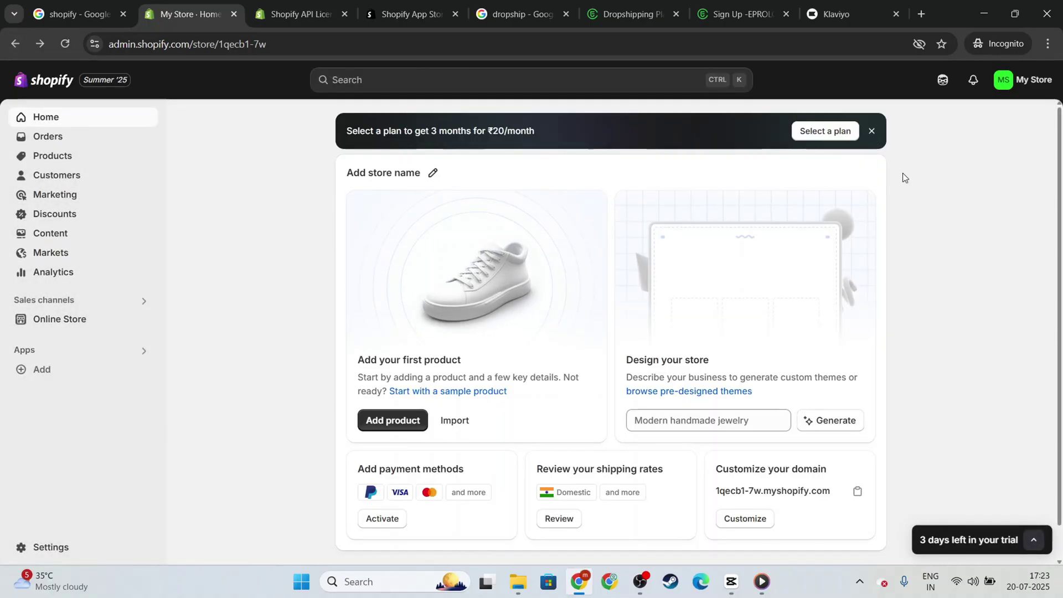
{"action": "left_click", "coordinate": [872, 132]}
- Revisit the App Store's popular apps at the start of its home page, and return to the store's admin home
{"action": "left_click", "coordinate": [310, 15]}
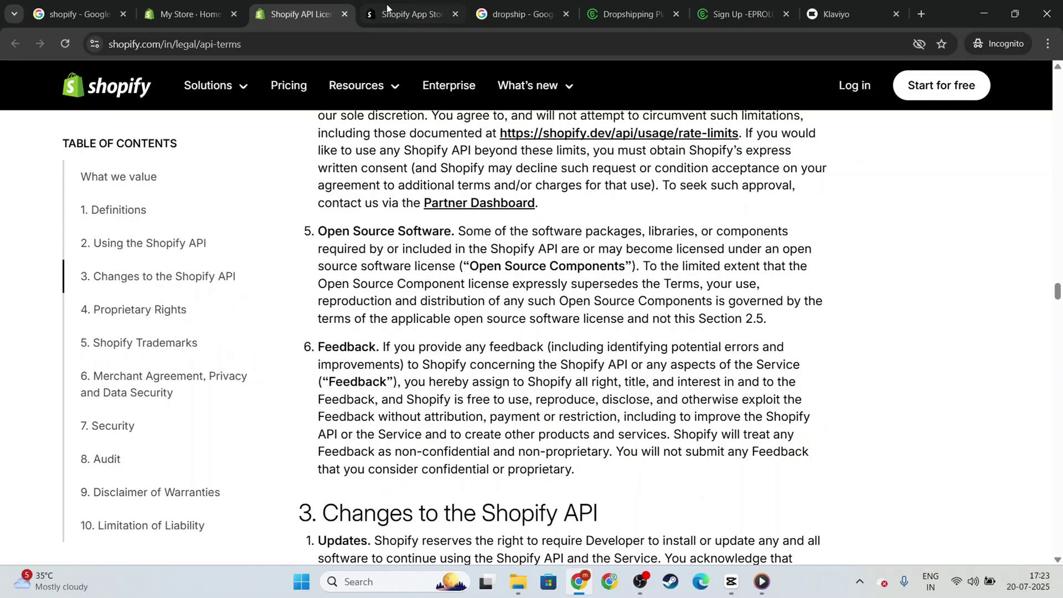
{"action": "left_click", "coordinate": [409, 17]}
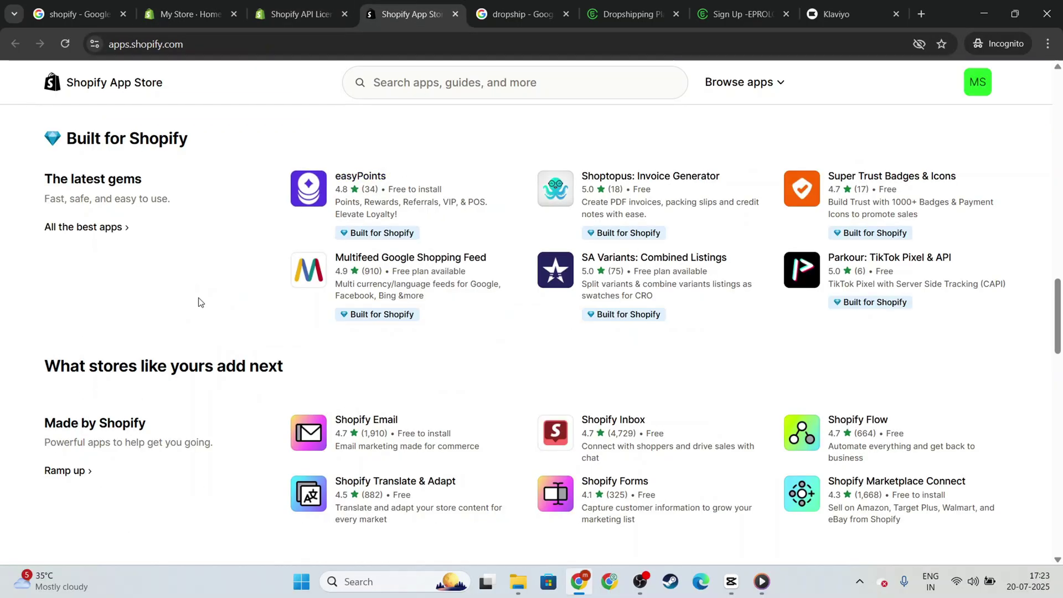
{"action": "scroll", "coordinate": [205, 302], "scroll_direction": "up", "scroll_amount": 20}
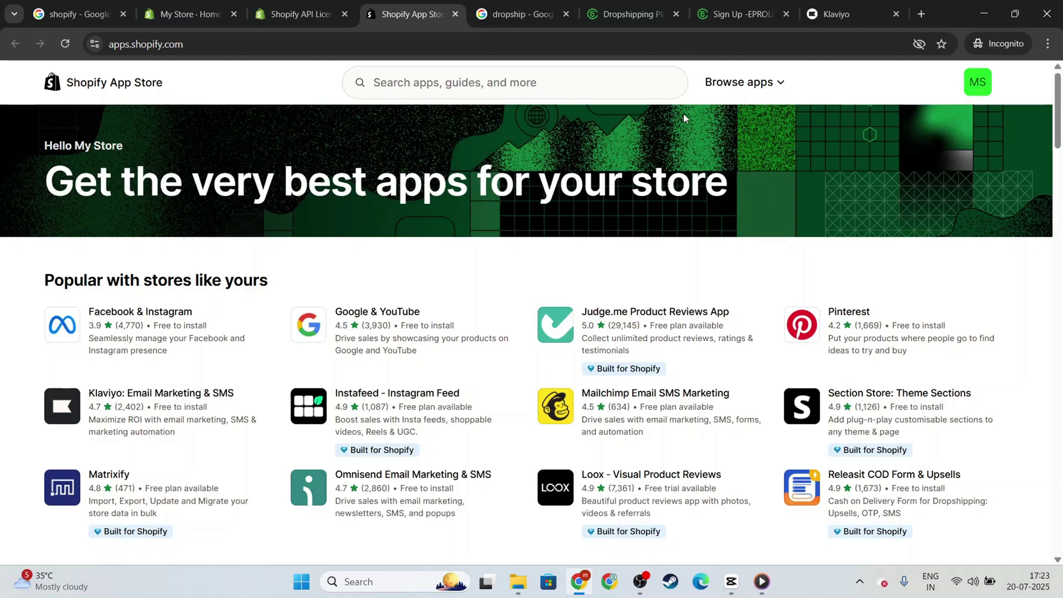
{"action": "left_click", "coordinate": [190, 15]}
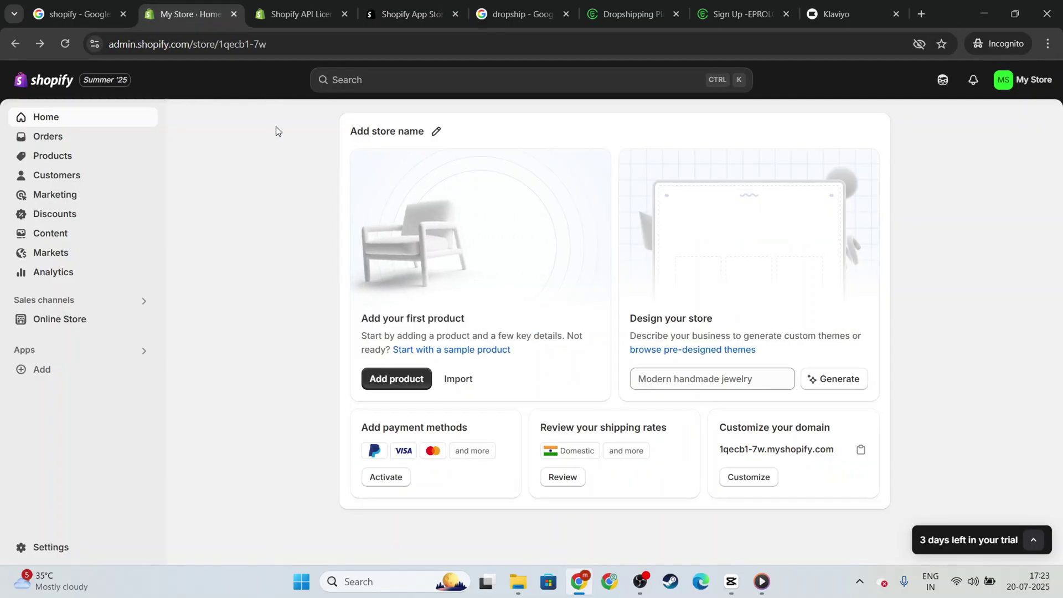